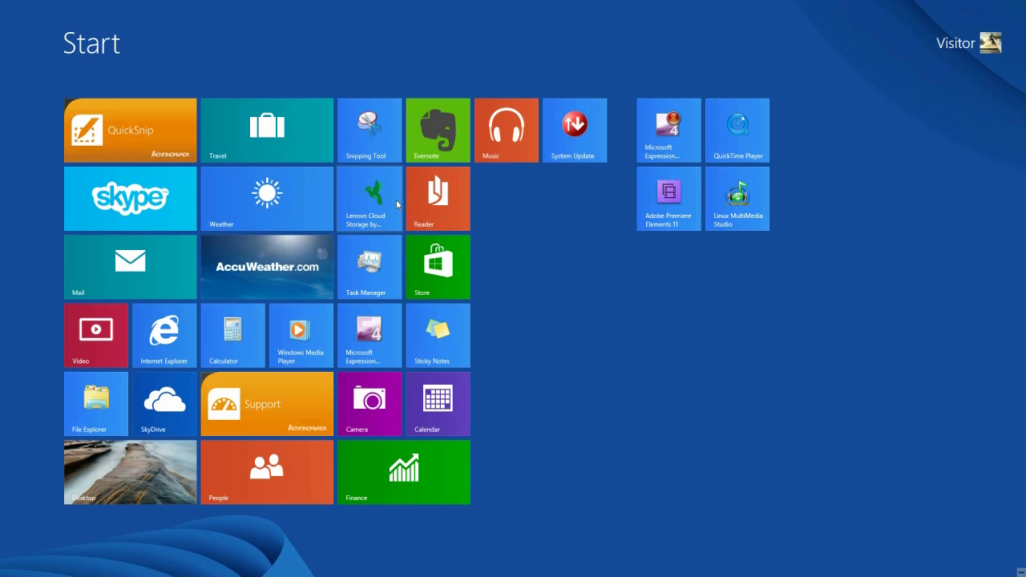
Resize the tiles so Mail becomes small and Video becomes wide
{"action": "right_click", "coordinate": [146, 272]}
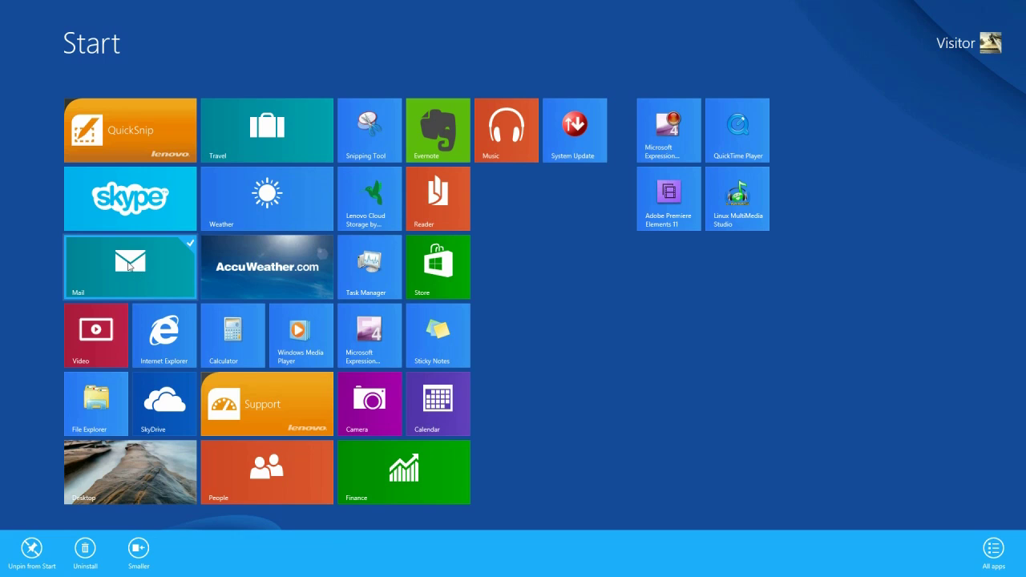
{"action": "left_click", "coordinate": [139, 550]}
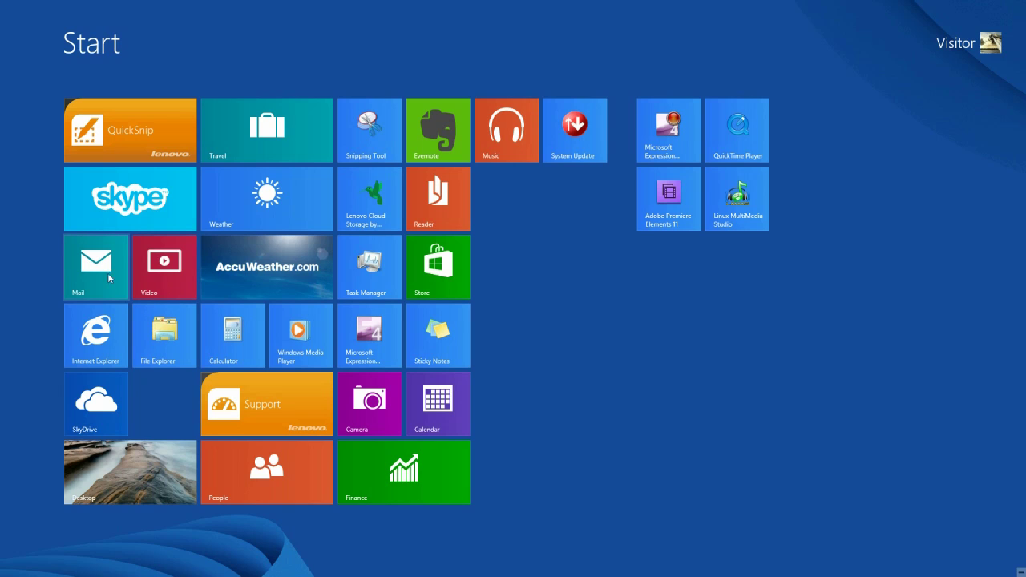
{"action": "right_click", "coordinate": [156, 293]}
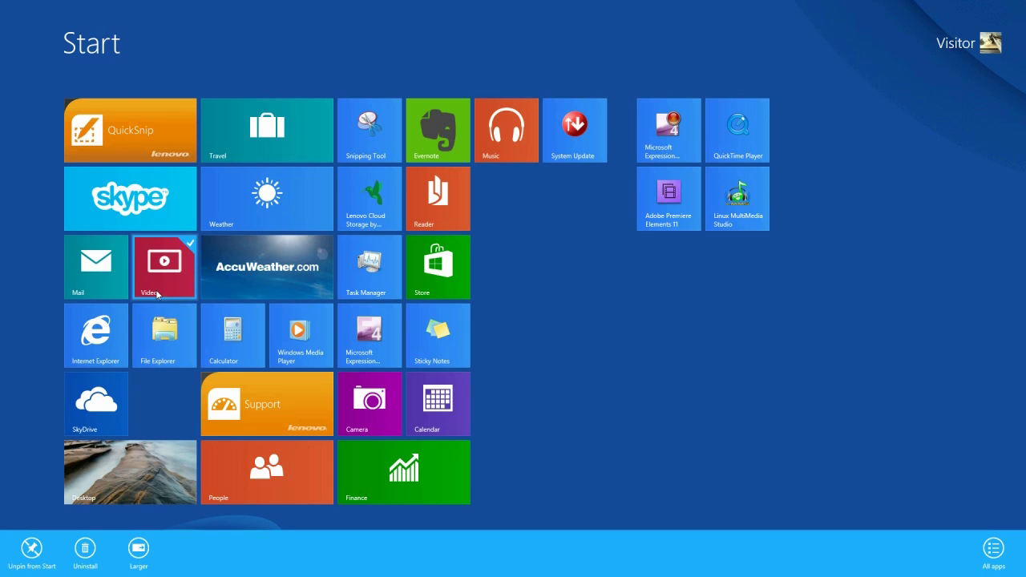
{"action": "left_click", "coordinate": [146, 558]}
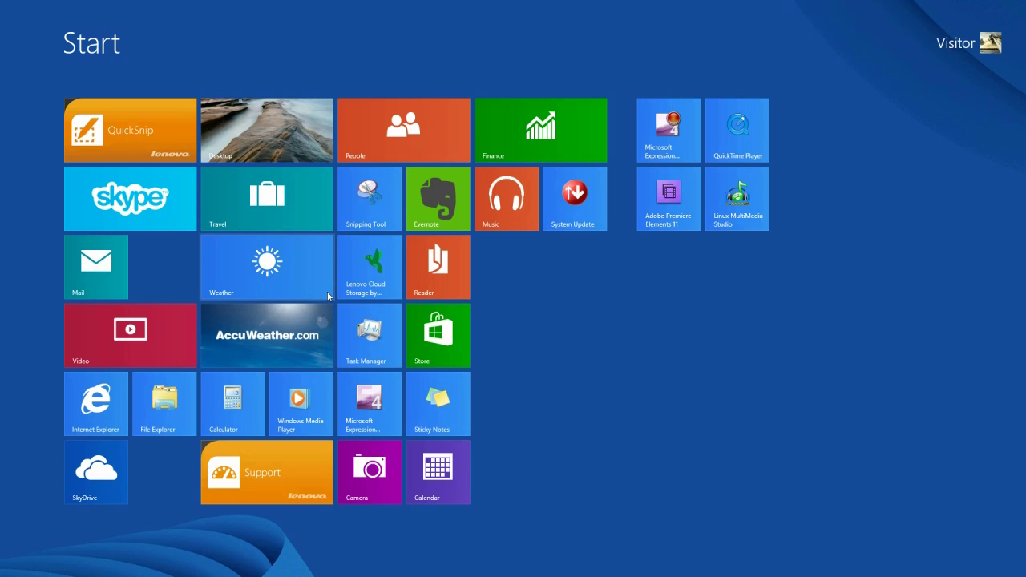
{"action": "right_click", "coordinate": [259, 273]}
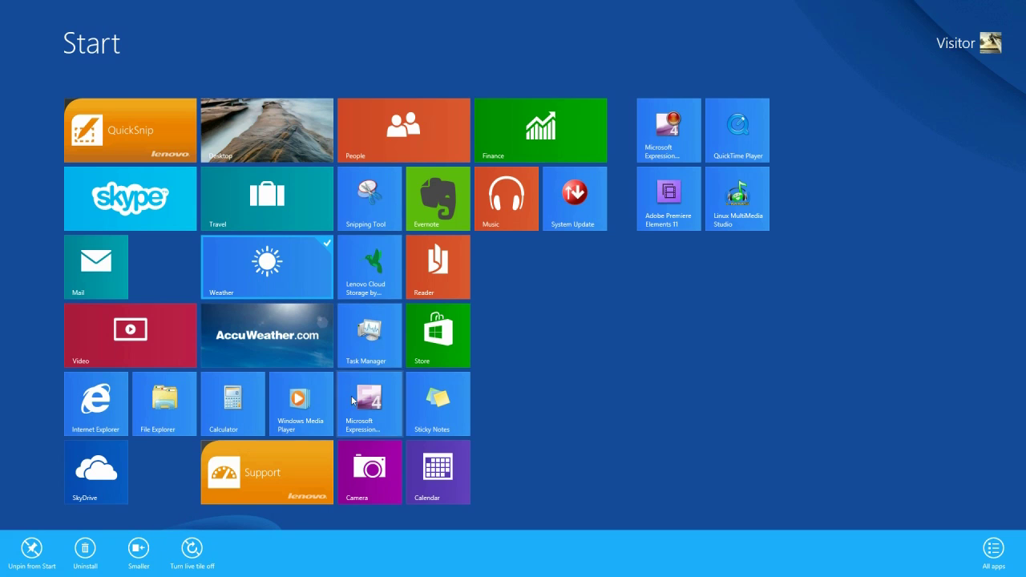
{"action": "right_click", "coordinate": [171, 410]}
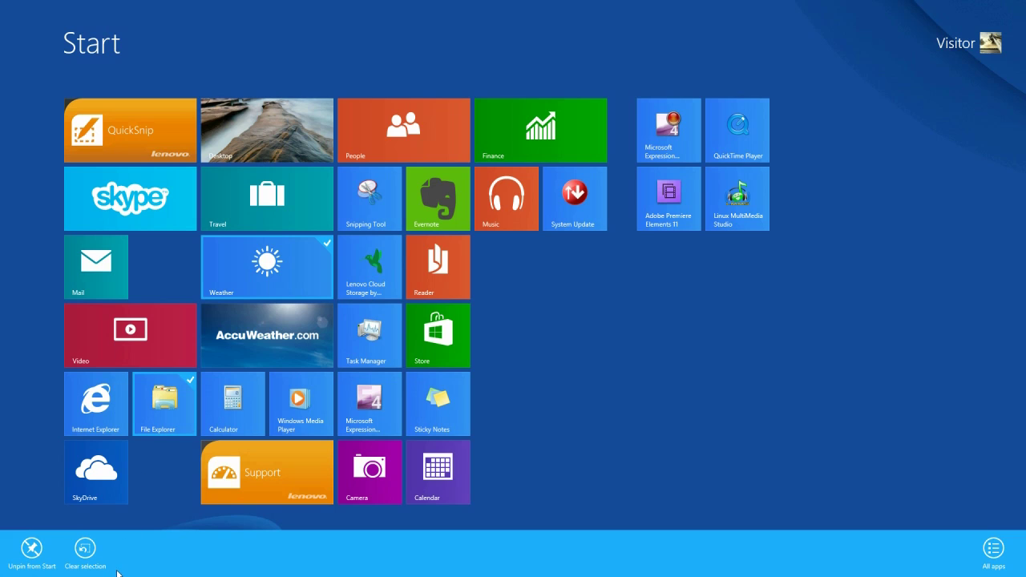
{"action": "right_click", "coordinate": [183, 419]}
{"action": "right_click", "coordinate": [257, 281]}
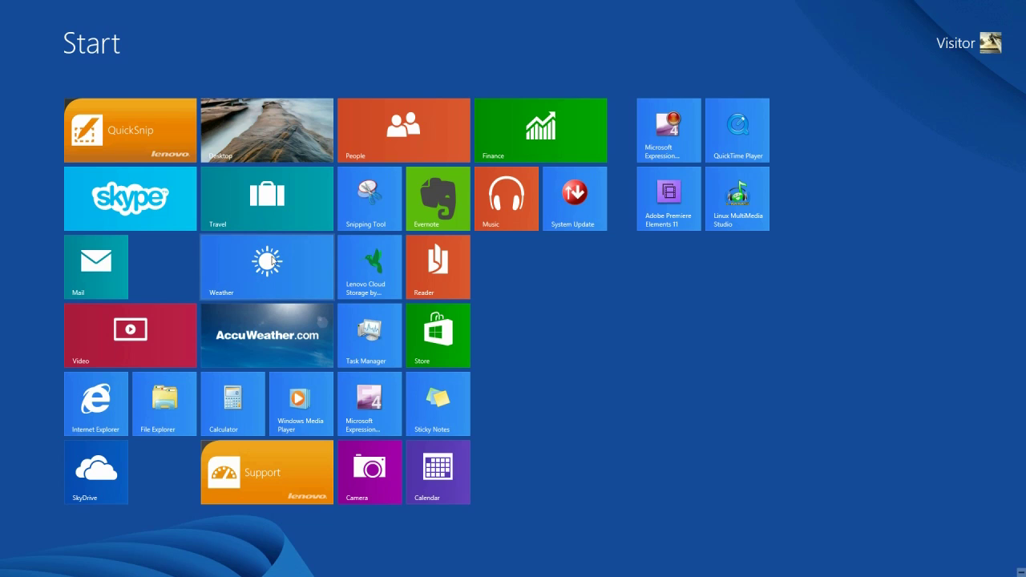
{"action": "right_click", "coordinate": [268, 262]}
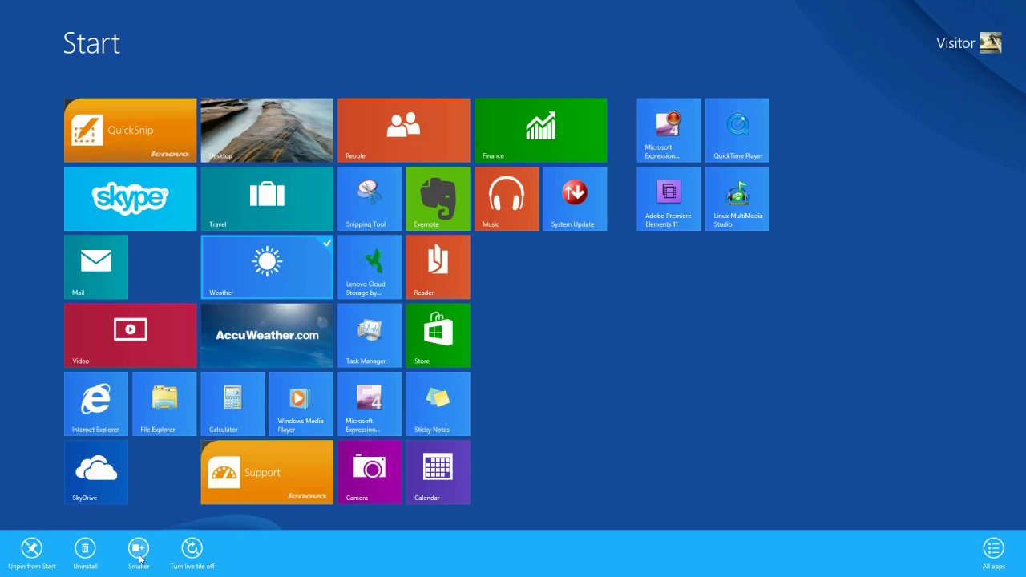
{"action": "right_click", "coordinate": [272, 266]}
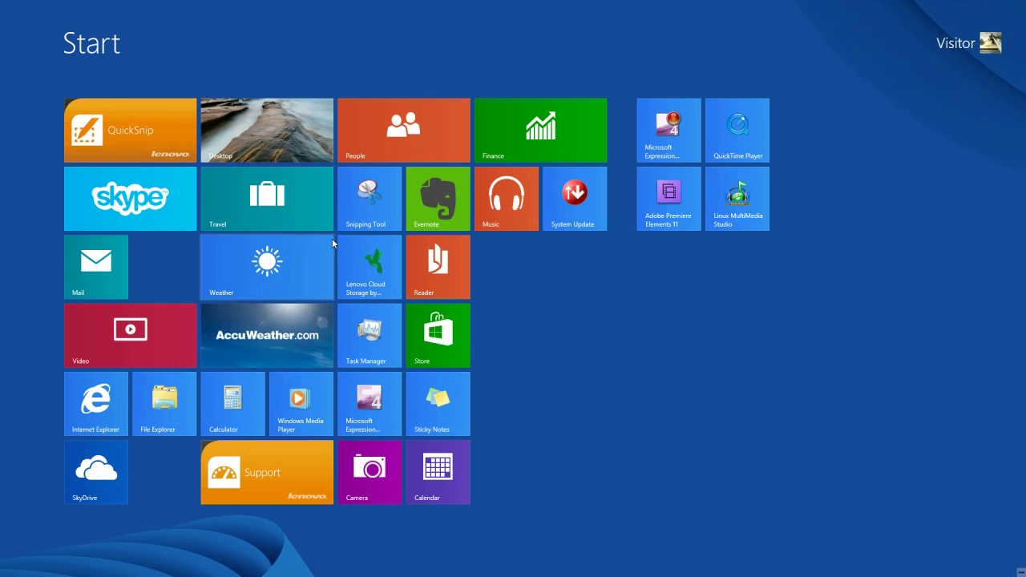
Drag Reader into a new group at the right end, then Snipping Tool into its own group beside it
{"action": "left_click_drag", "start_coordinate": [421, 266], "coordinate": [672, 270]}
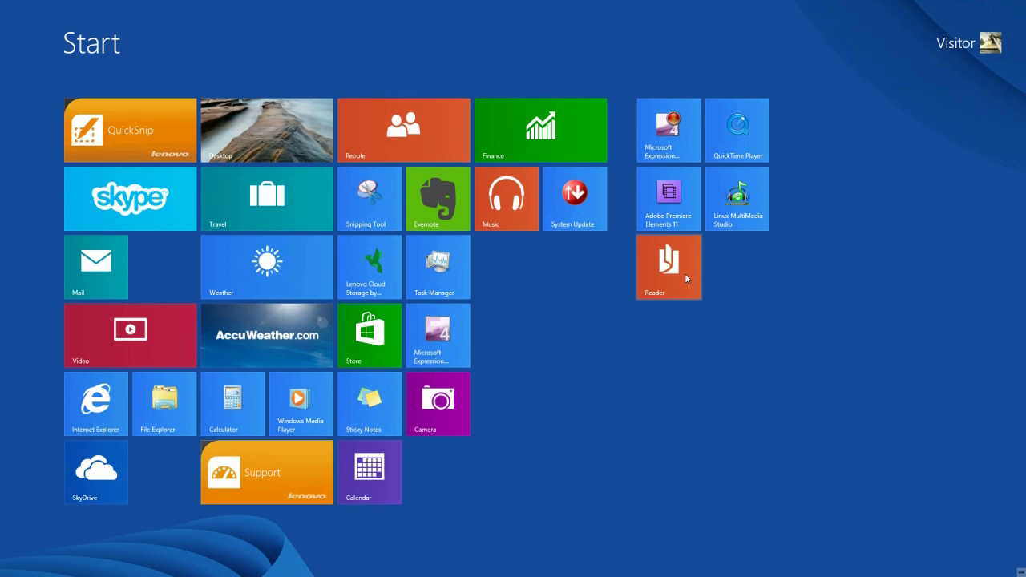
{"action": "left_click_drag", "start_coordinate": [668, 273], "coordinate": [843, 139]}
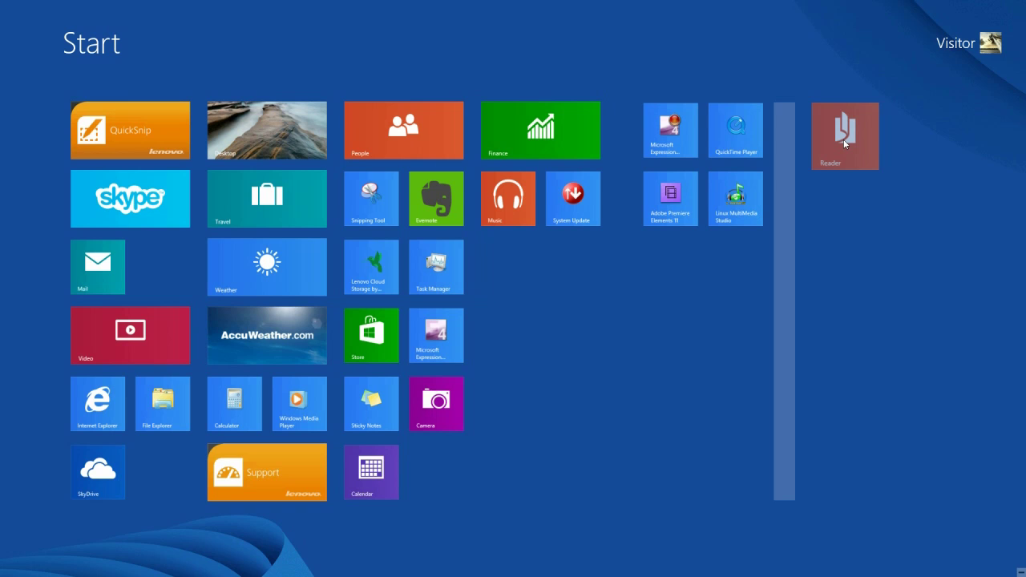
{"action": "left_click_drag", "start_coordinate": [844, 138], "coordinate": [844, 138]}
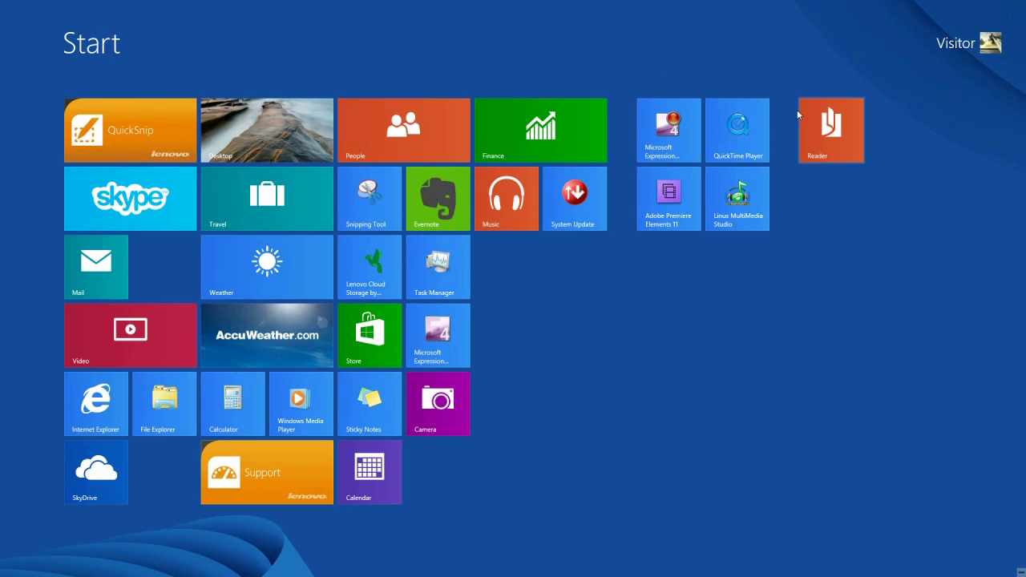
{"action": "left_click_drag", "start_coordinate": [372, 202], "coordinate": [936, 138]}
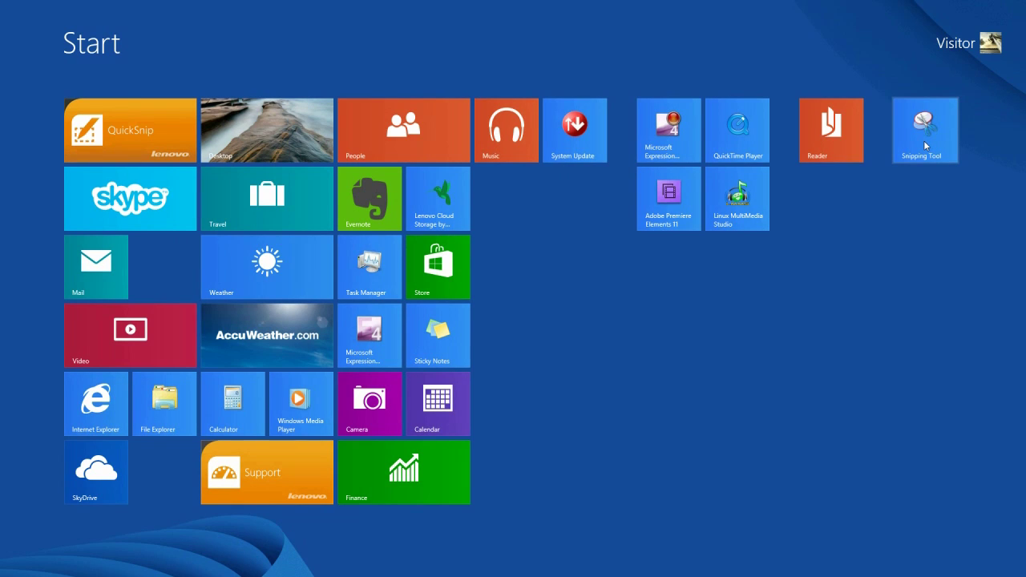
Select Adobe Premiere Elements 11 and Linux MultiMedia Studio, and unpin Linux MultiMedia Studio from Start
{"action": "right_click", "coordinate": [678, 198]}
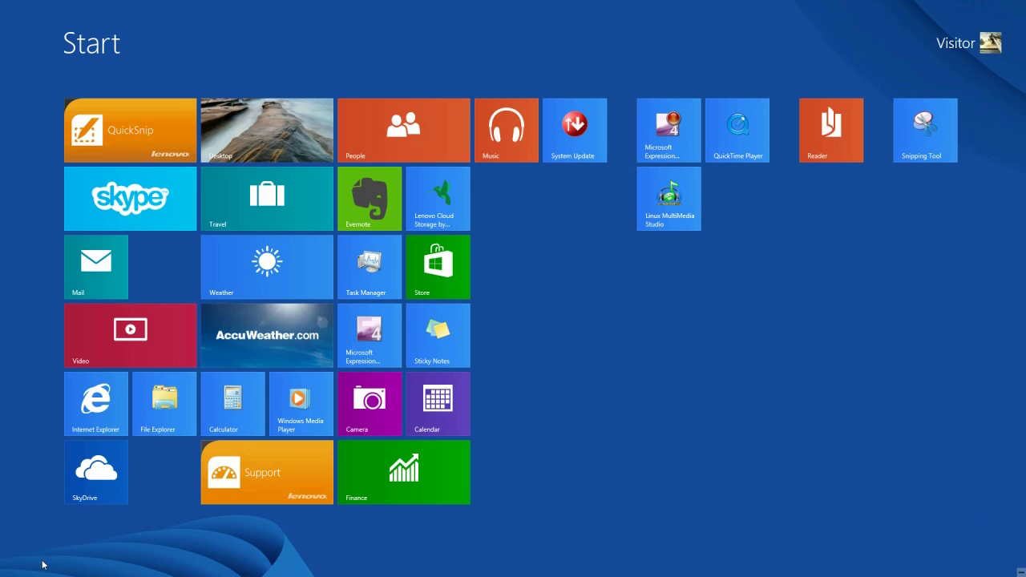
{"action": "right_click", "coordinate": [672, 206]}
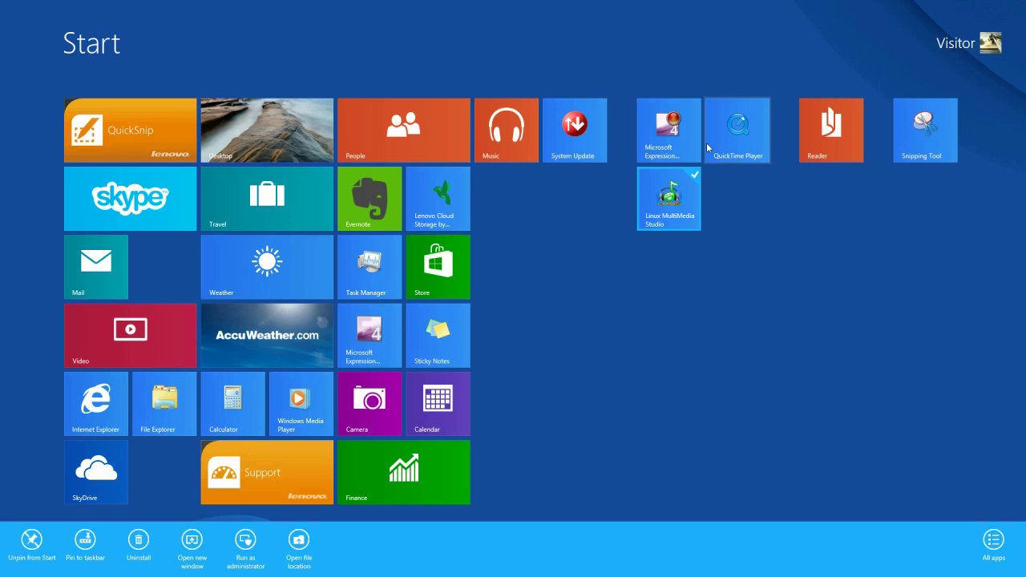
{"action": "left_click", "coordinate": [29, 552]}
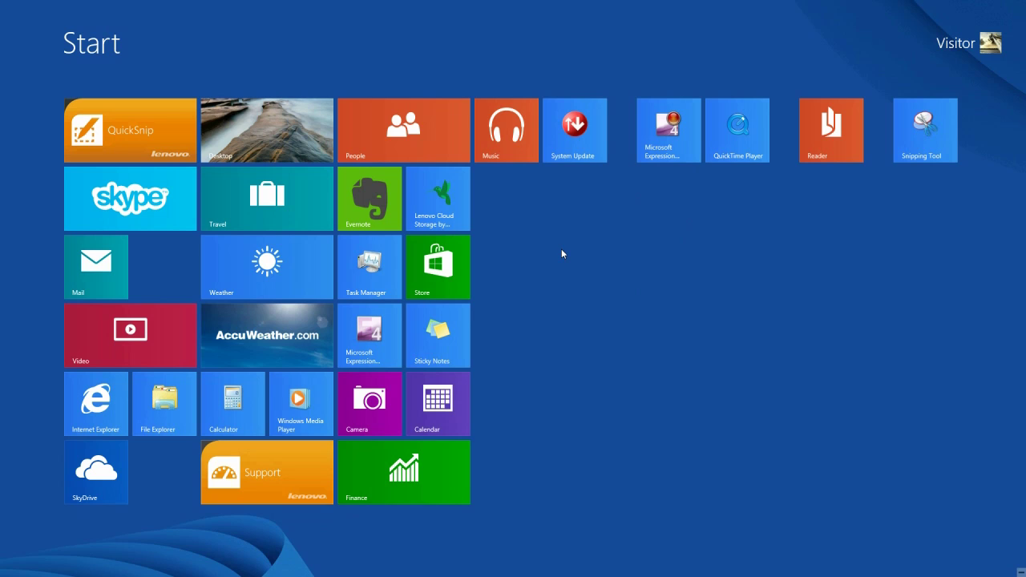
{"action": "right_click", "coordinate": [611, 574]}
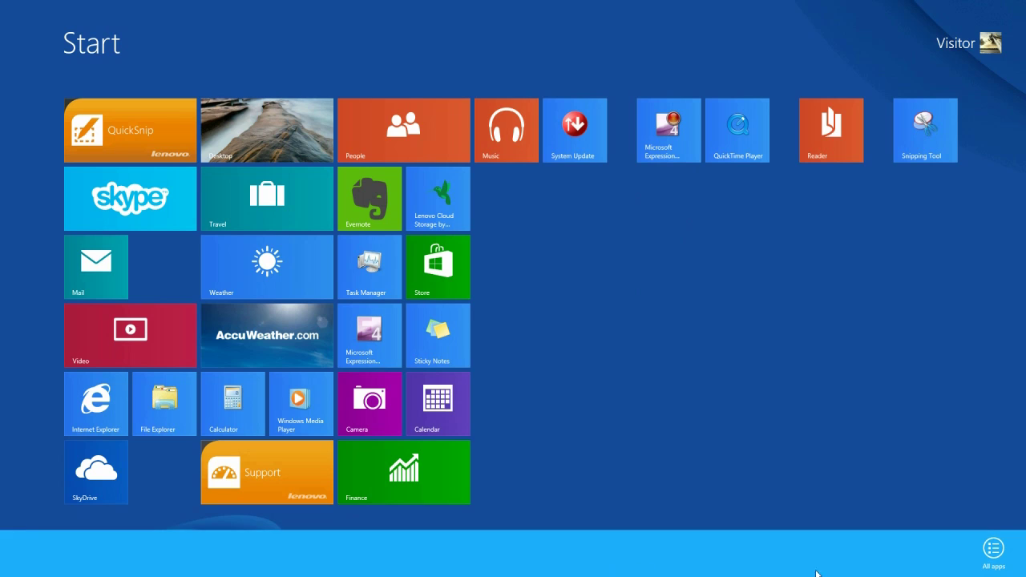
Switch to the All apps view and scroll through the installed apps list
{"action": "left_click", "coordinate": [994, 549]}
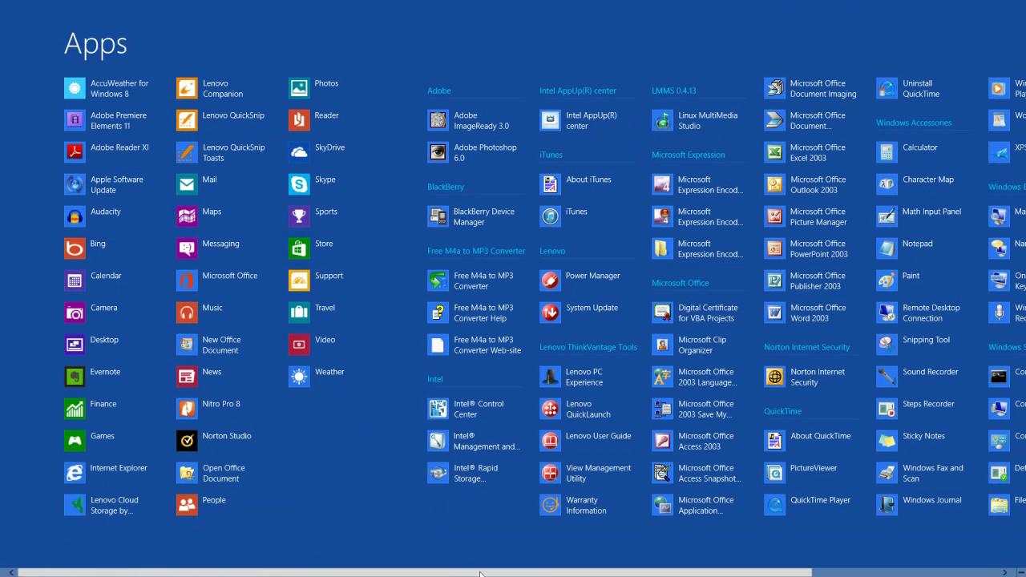
{"action": "scroll", "coordinate": [424, 566], "scroll_direction": "down", "scroll_amount": 2}
{"action": "scroll", "coordinate": [424, 566], "scroll_direction": "down", "scroll_amount": 2}
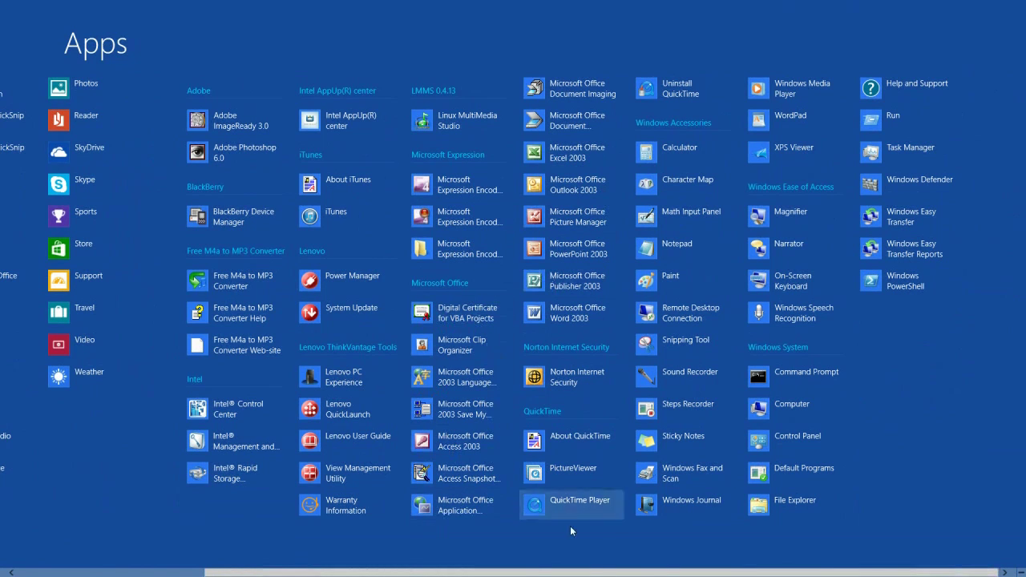
{"action": "scroll", "coordinate": [561, 553], "scroll_direction": "up", "scroll_amount": 4}
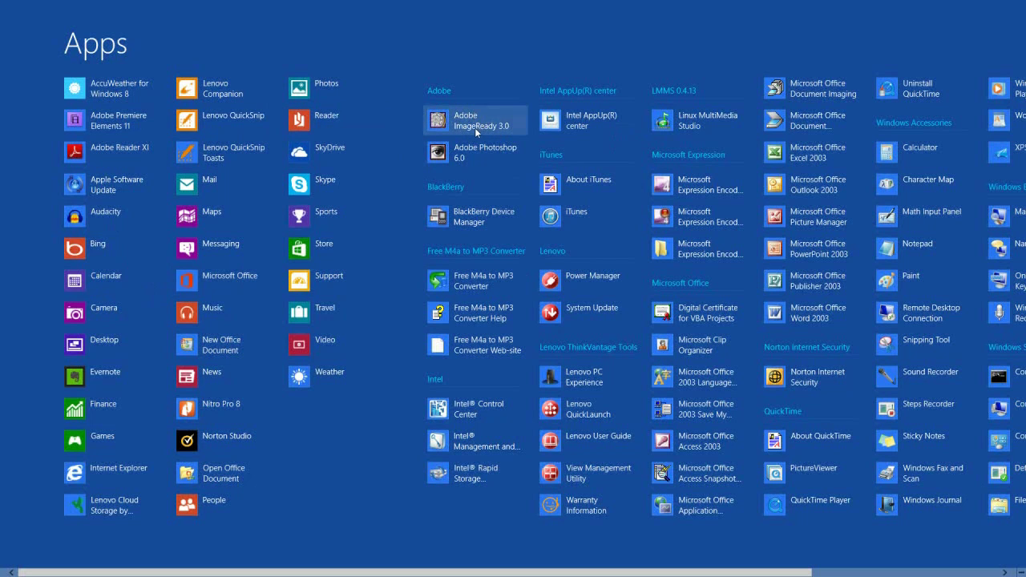
Pin Adobe ImageReady 3.0 to Start, then select Photoshop 6.0 and Intel AppUp center in turn
{"action": "right_click", "coordinate": [447, 132]}
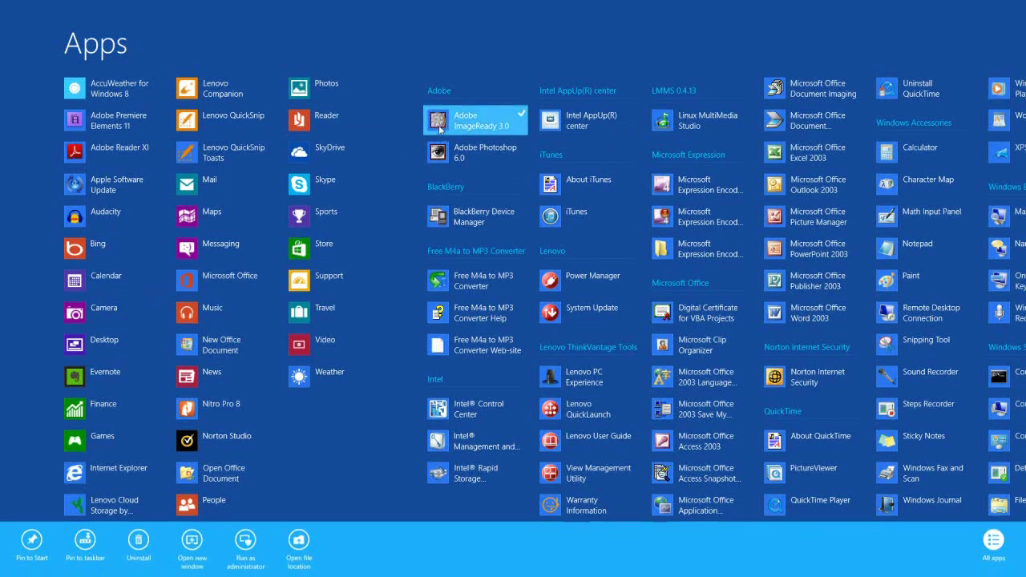
{"action": "left_click", "coordinate": [31, 542]}
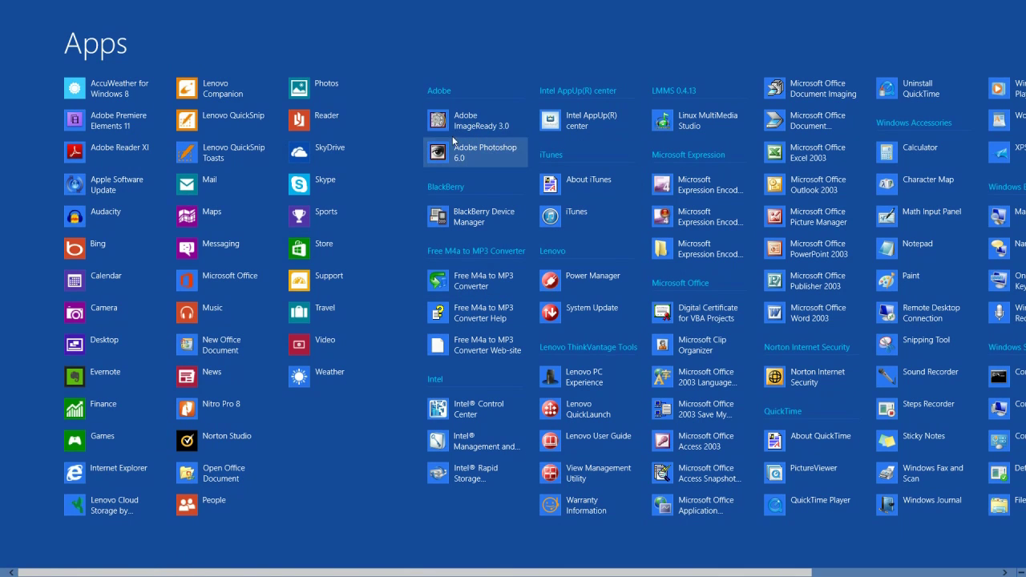
{"action": "right_click", "coordinate": [474, 156]}
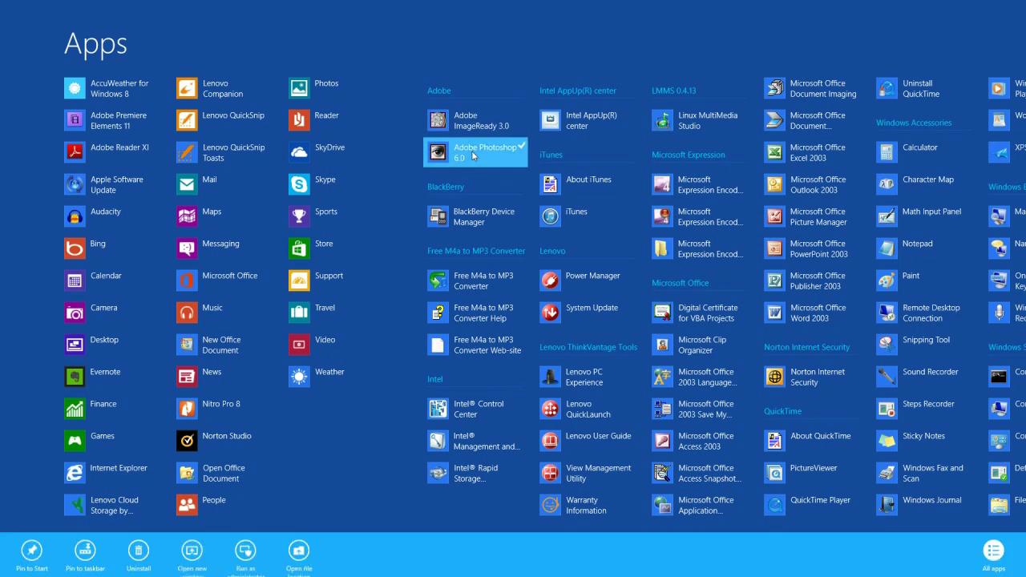
{"action": "right_click", "coordinate": [480, 121]}
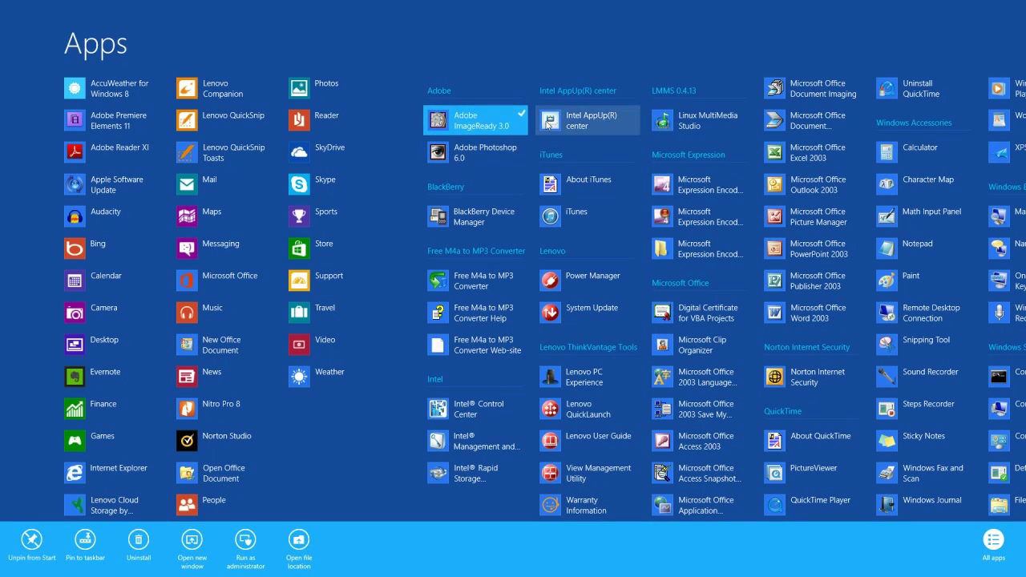
{"action": "right_click", "coordinate": [589, 120]}
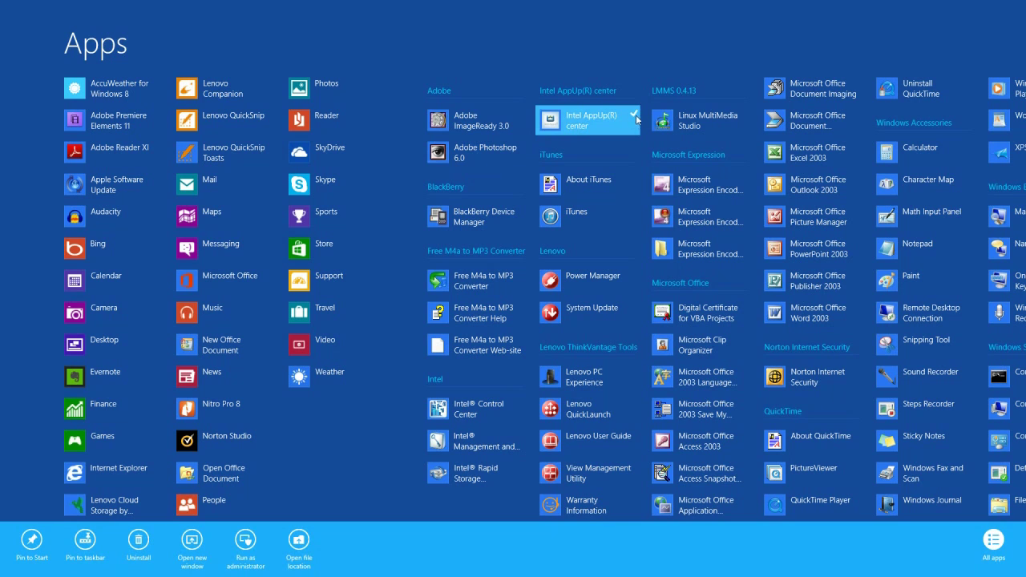
{"action": "right_click", "coordinate": [478, 165]}
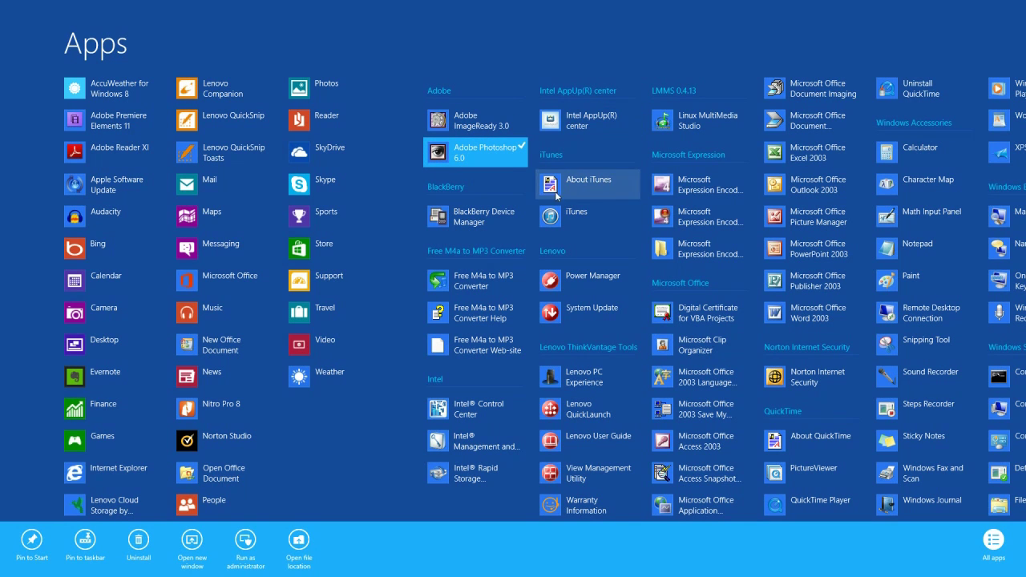
Pin iTunes and Power Manager to the Start screen
{"action": "right_click", "coordinate": [565, 220]}
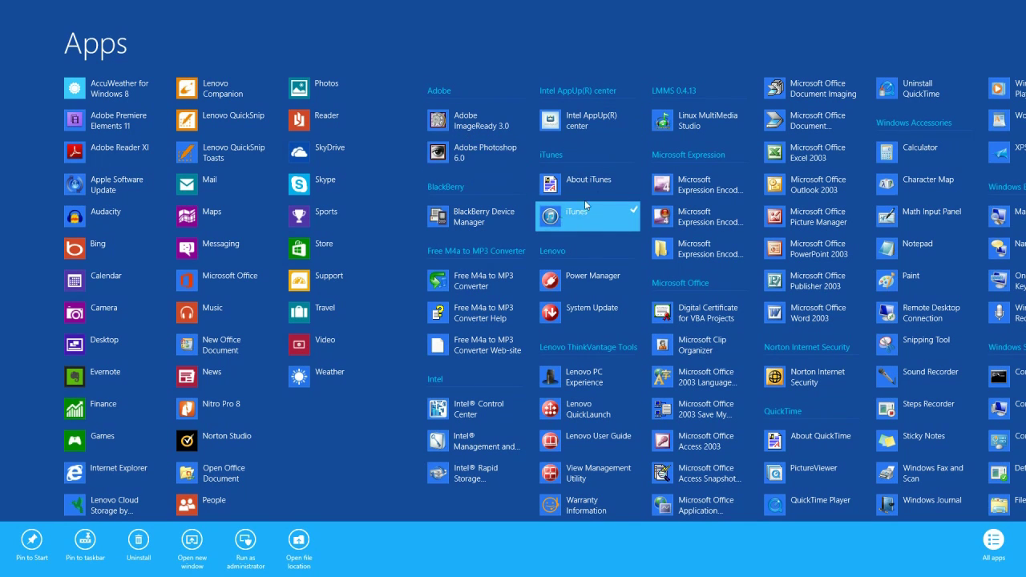
{"action": "left_click", "coordinate": [34, 545]}
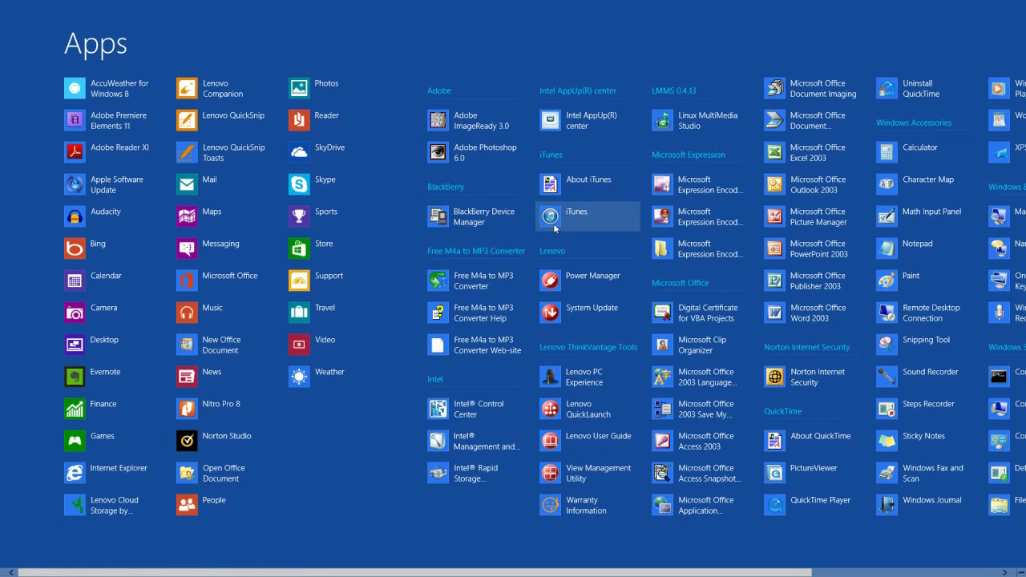
{"action": "right_click", "coordinate": [553, 223]}
{"action": "right_click", "coordinate": [589, 287]}
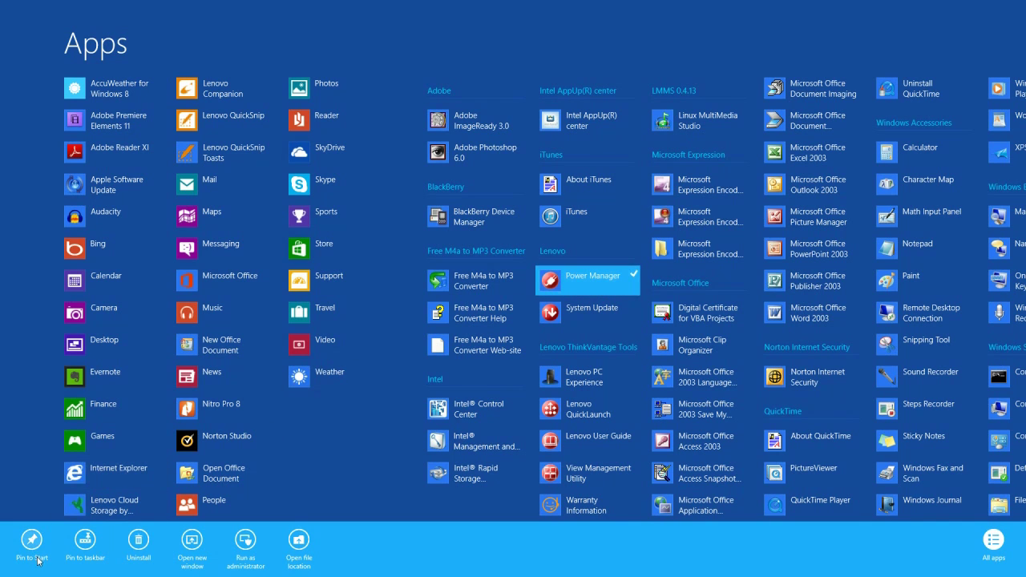
{"action": "left_click", "coordinate": [32, 545]}
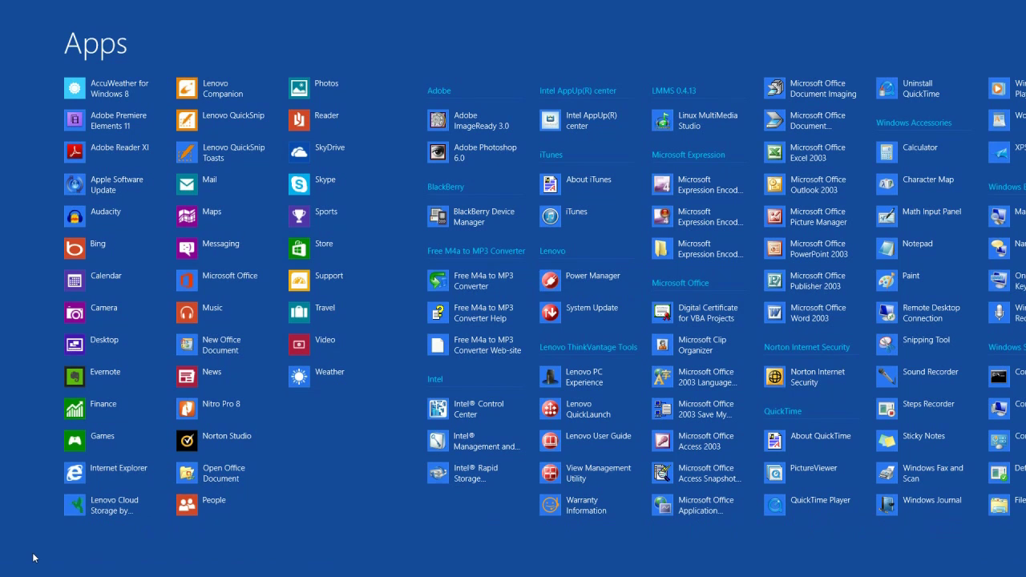
Return to the Start tiles via the bottom-left corner and zoom out to the group overview with Ctrl+minus
{"action": "mouse_move", "coordinate": [1, 574]}
{"action": "mouse_move", "coordinate": [1020, 550]}
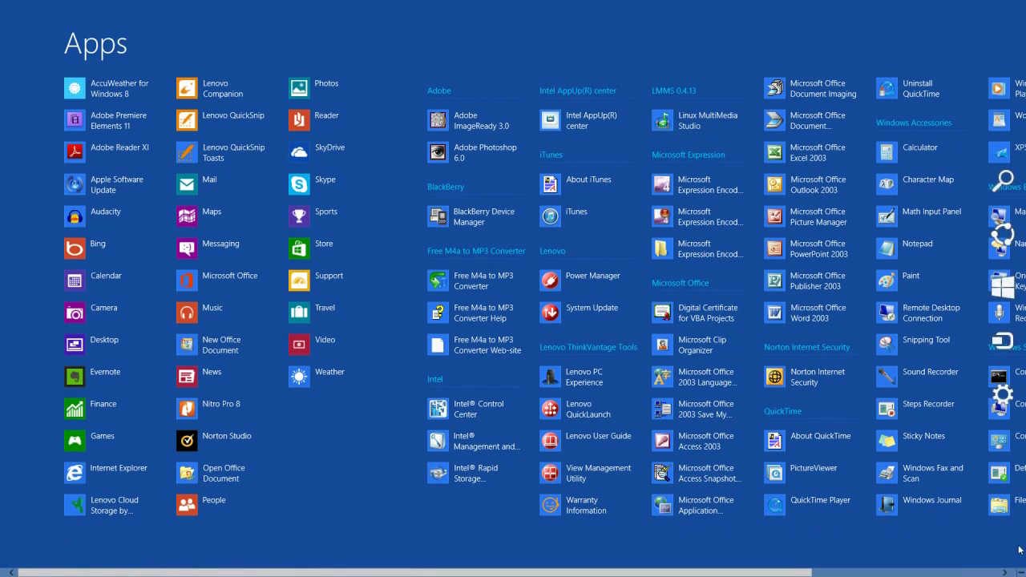
{"action": "mouse_move", "coordinate": [1014, 481]}
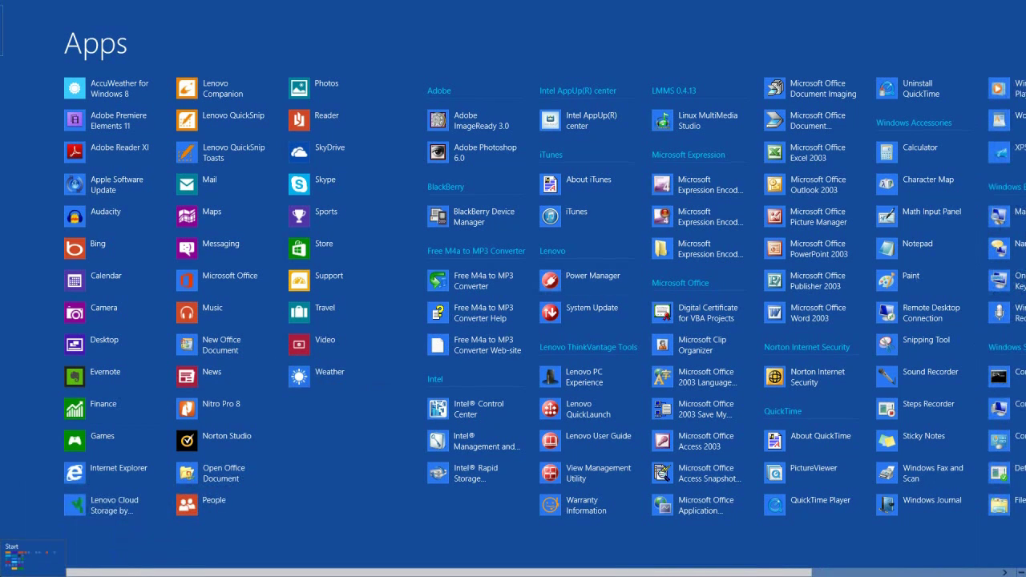
{"action": "left_click", "coordinate": [10, 571]}
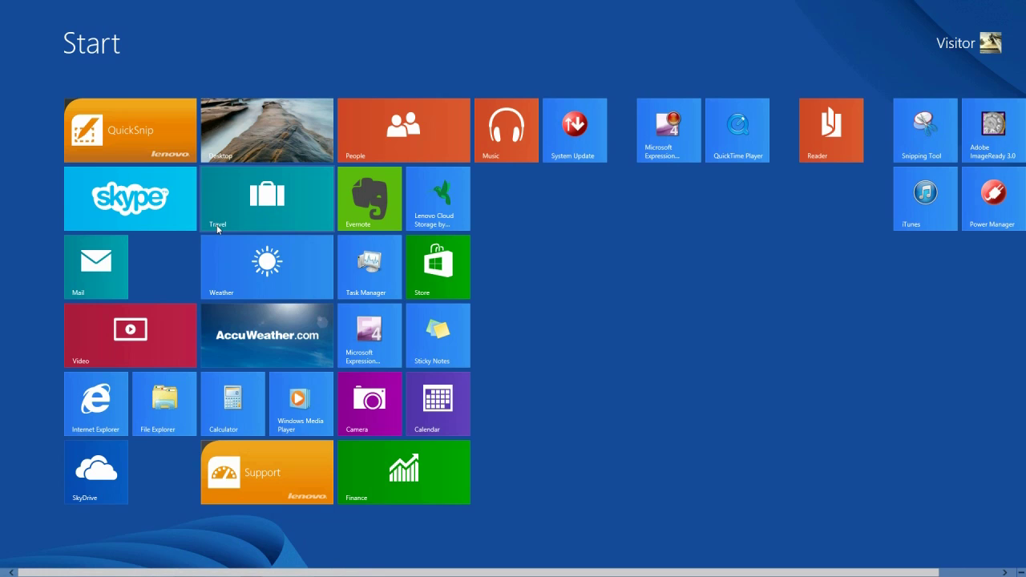
{"action": "key", "text": "ctrl+minus"}
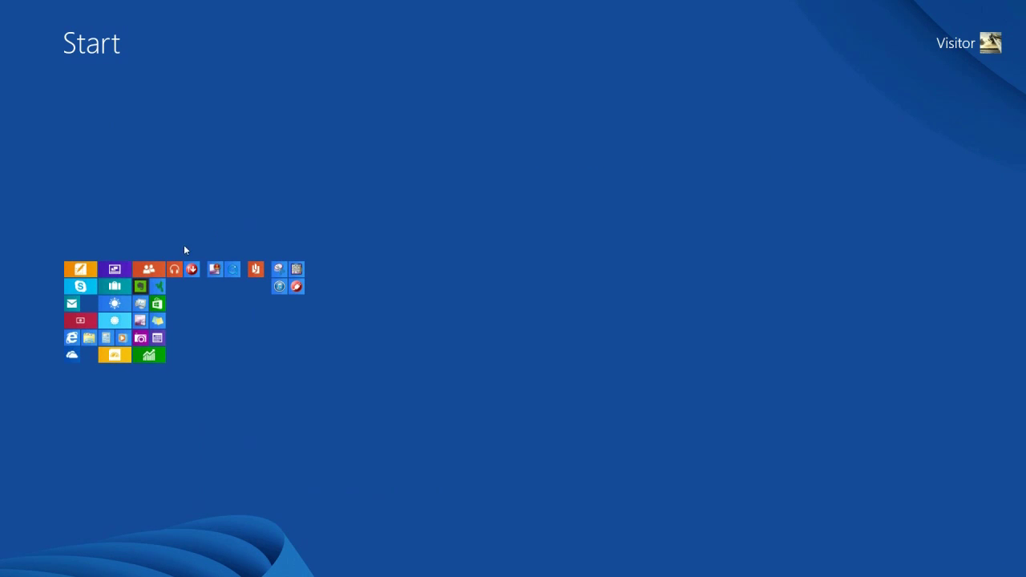
Name the first tile group 'Frequently used'
{"action": "right_click", "coordinate": [136, 281]}
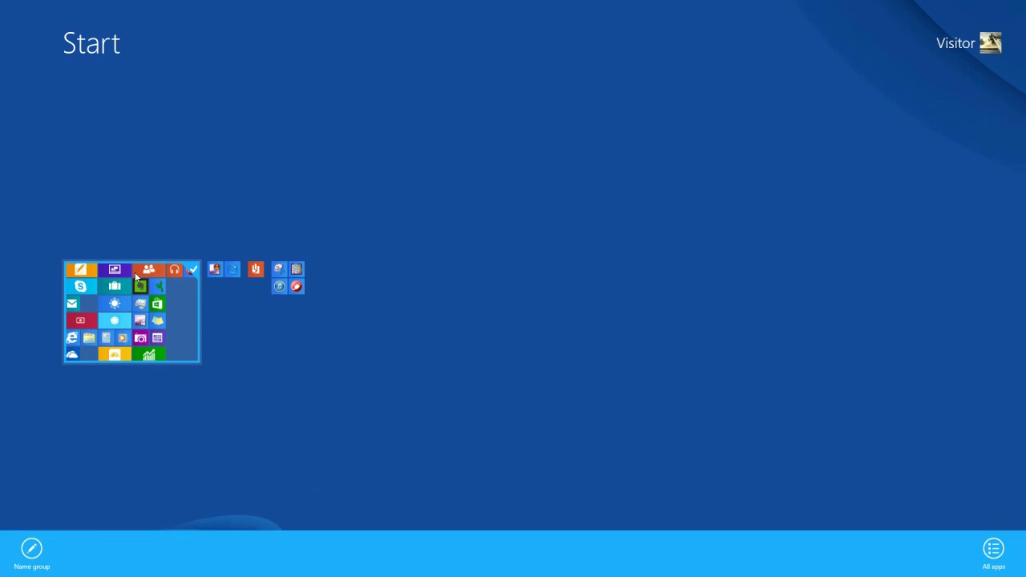
{"action": "left_click", "coordinate": [31, 553]}
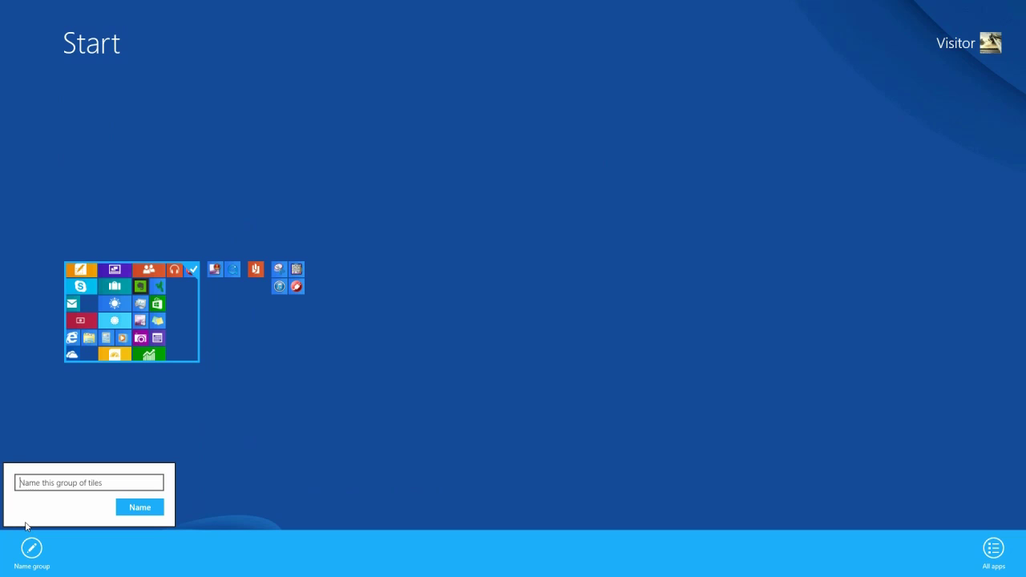
{"action": "type", "text": "Frequently used"}
{"action": "left_click", "coordinate": [141, 508]}
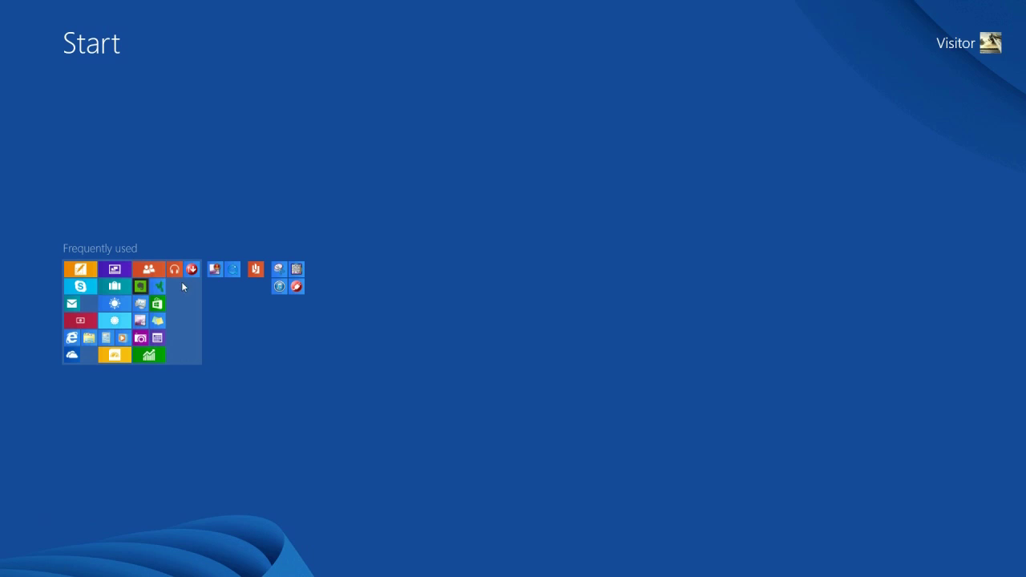
Name the second tile group 'Misc'
{"action": "right_click", "coordinate": [230, 274]}
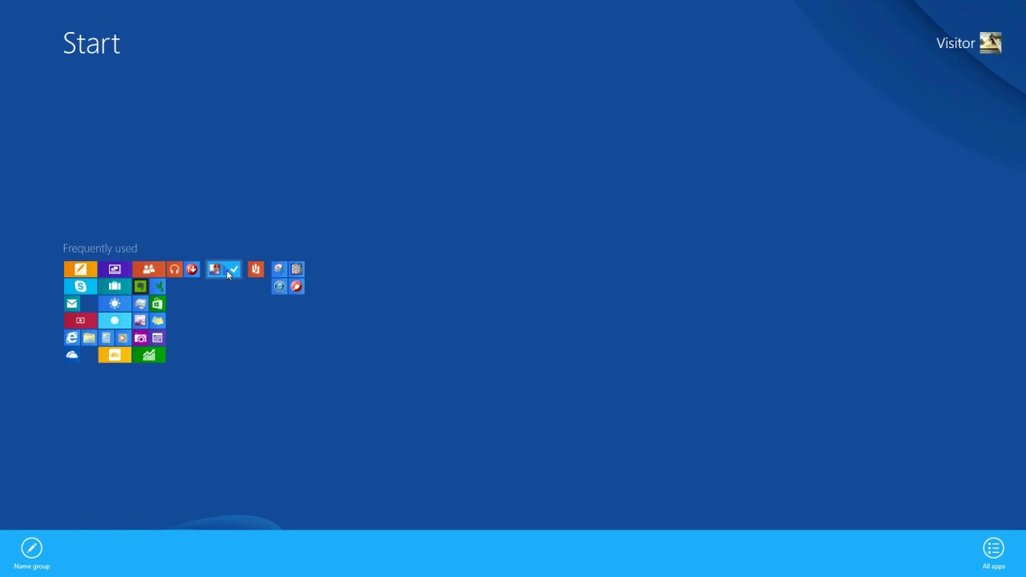
{"action": "left_click", "coordinate": [32, 561]}
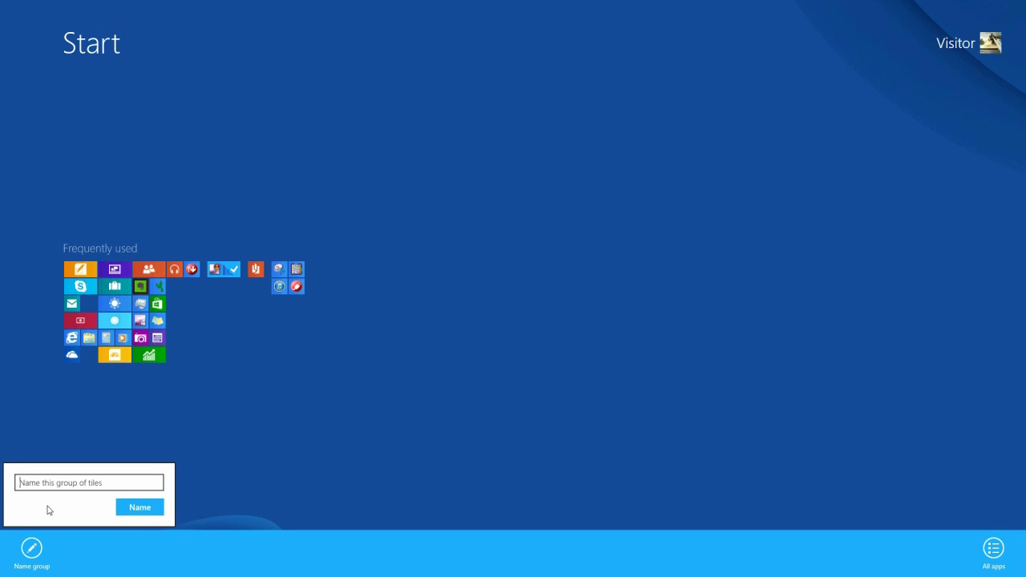
{"action": "type", "text": "Misc"}
{"action": "left_click", "coordinate": [138, 506]}
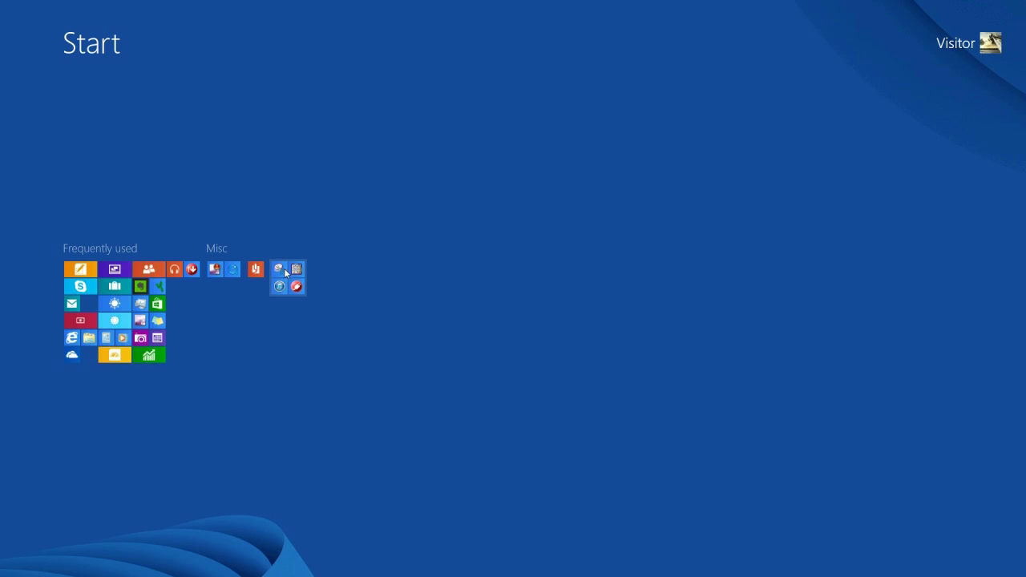
Name the last tile group 'Test'
{"action": "right_click", "coordinate": [289, 272]}
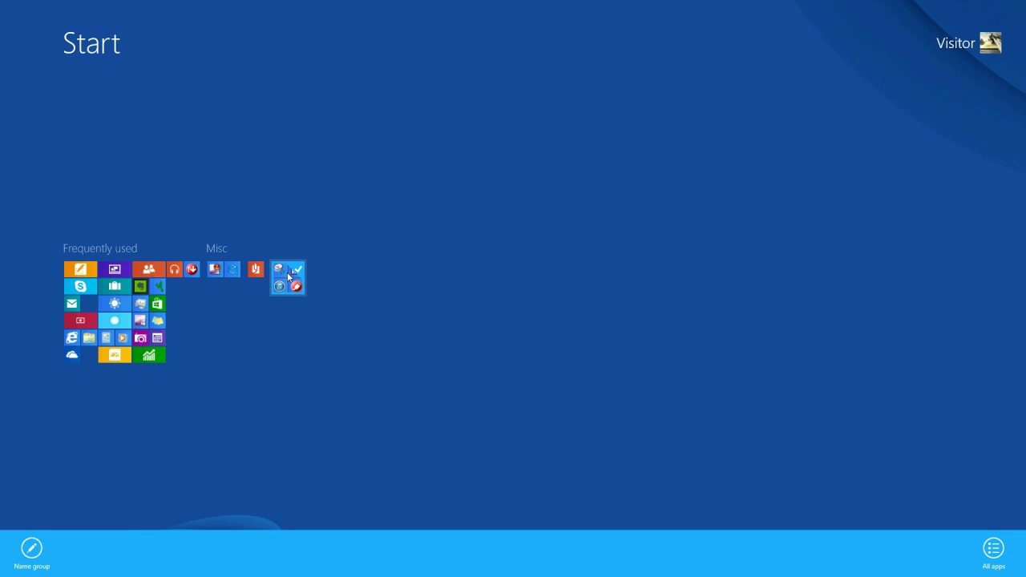
{"action": "left_click", "coordinate": [32, 549]}
{"action": "type", "text": "Test"}
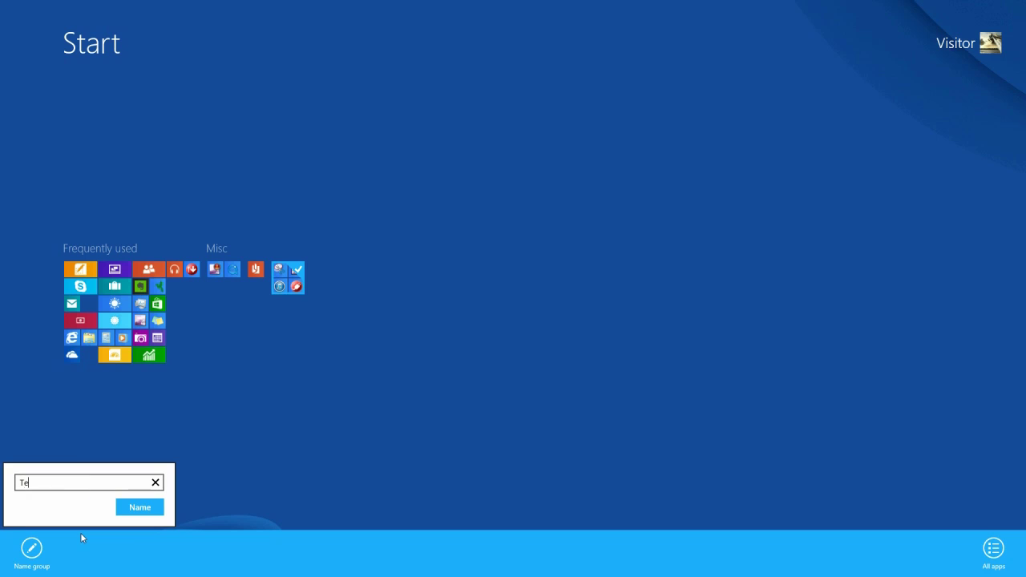
{"action": "left_click", "coordinate": [138, 507]}
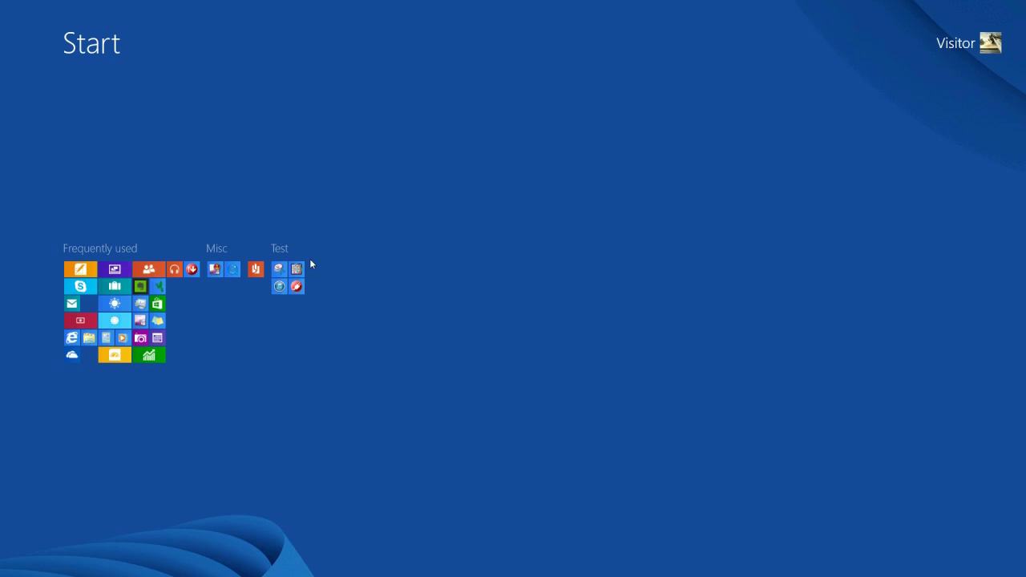
{"action": "left_click", "coordinate": [205, 422]}
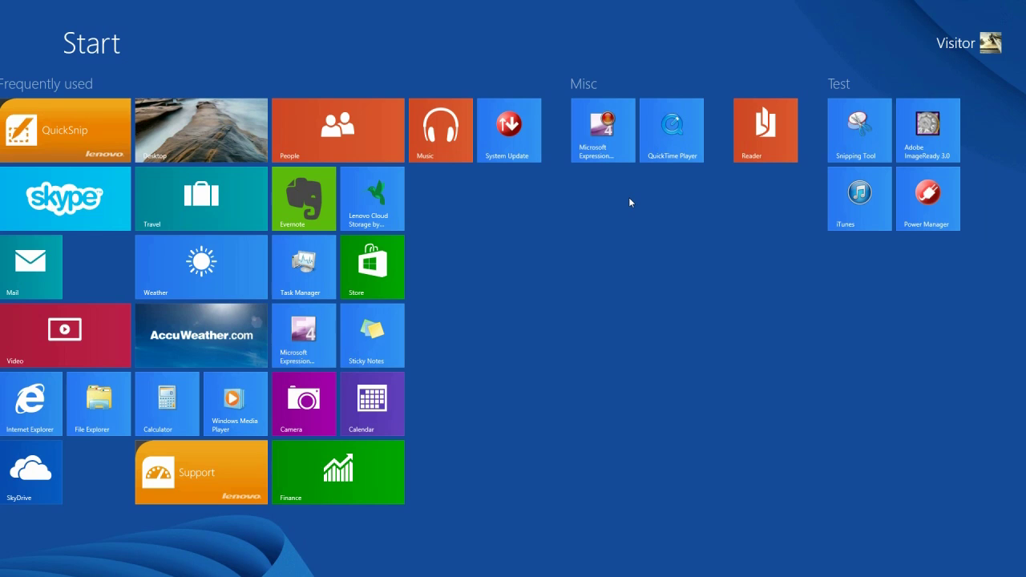
{"action": "key", "text": "ctrl+minus"}
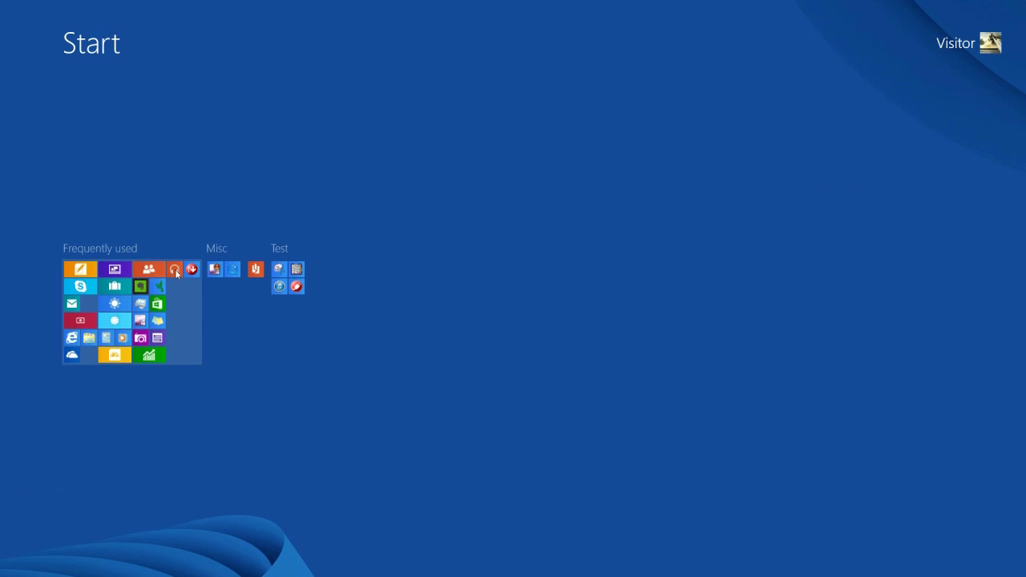
Clear the 'Misc' name from the second tile group
{"action": "right_click", "coordinate": [219, 271]}
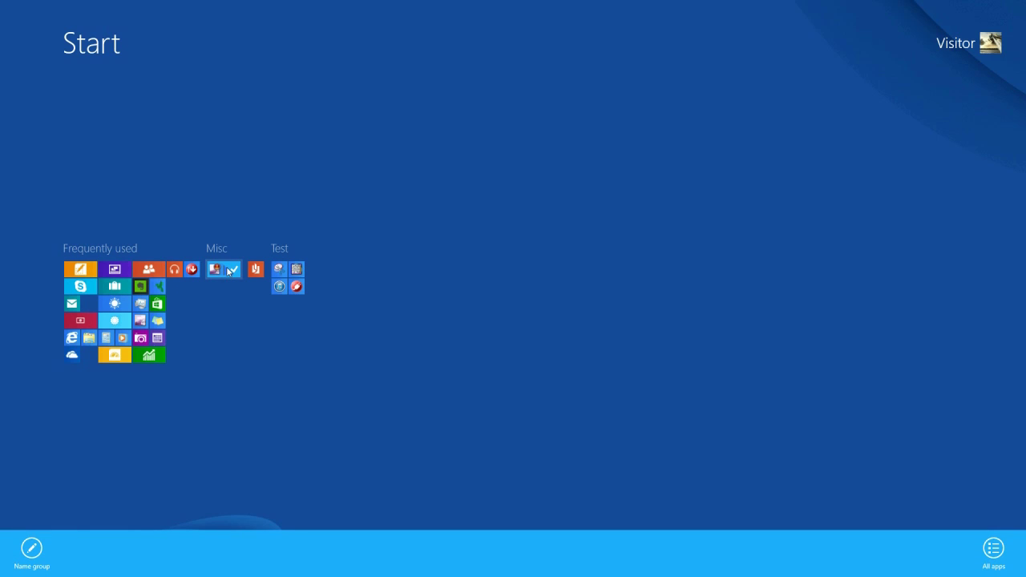
{"action": "left_click", "coordinate": [32, 550]}
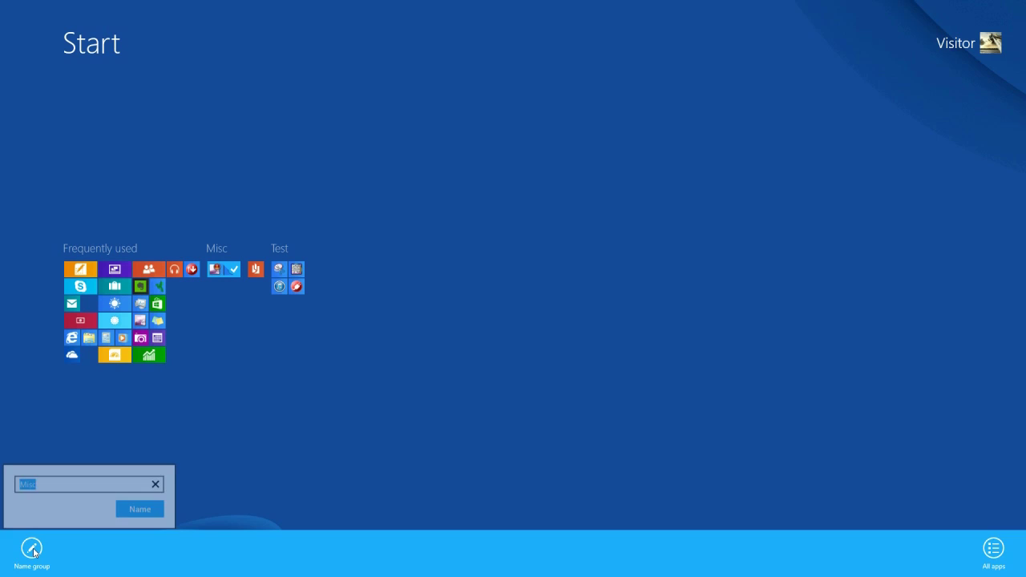
{"action": "key", "text": "BackSpace"}
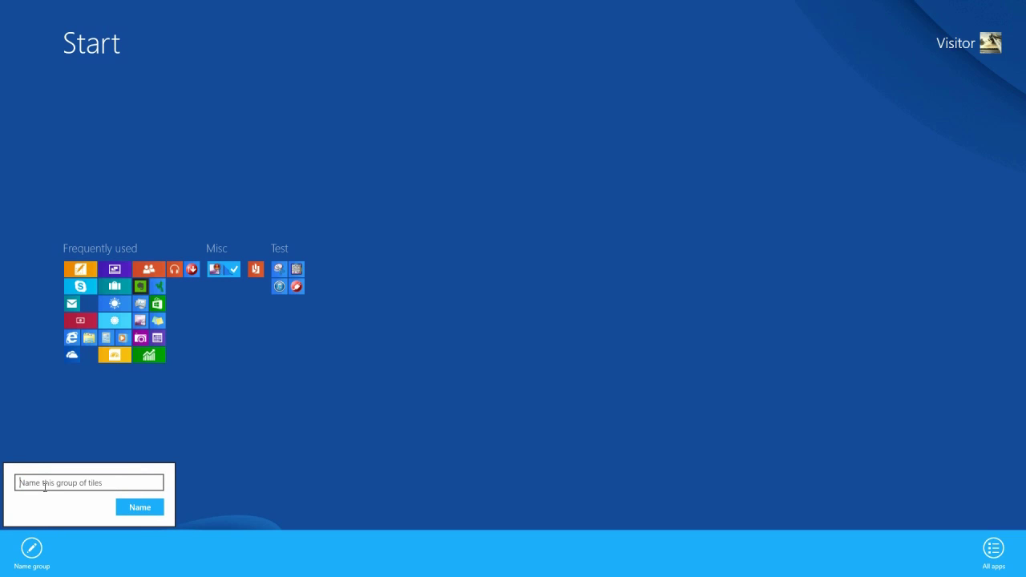
{"action": "left_click", "coordinate": [140, 507]}
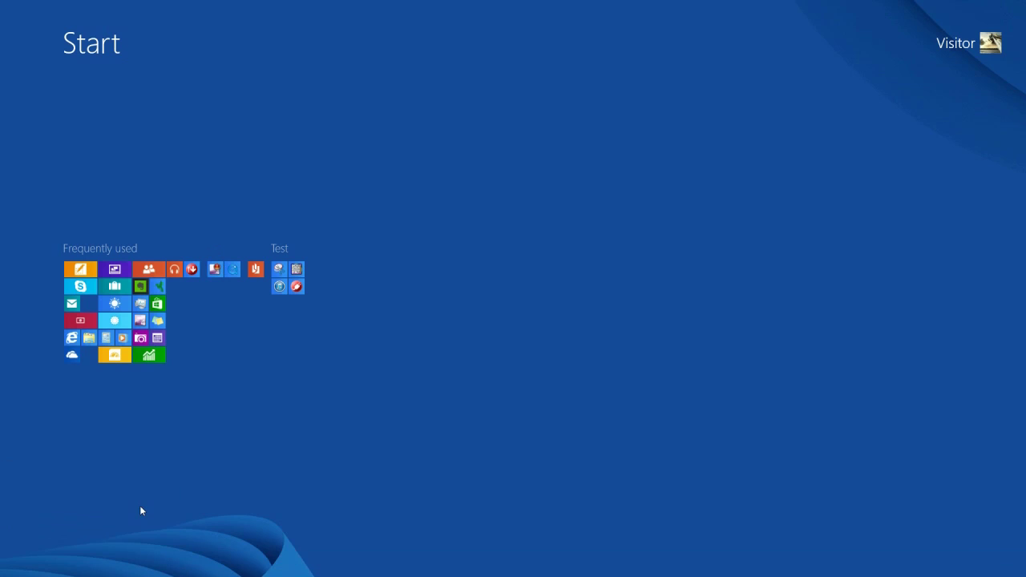
Clear the 'Test' group name and zoom back in to full-size tiles
{"action": "right_click", "coordinate": [290, 274]}
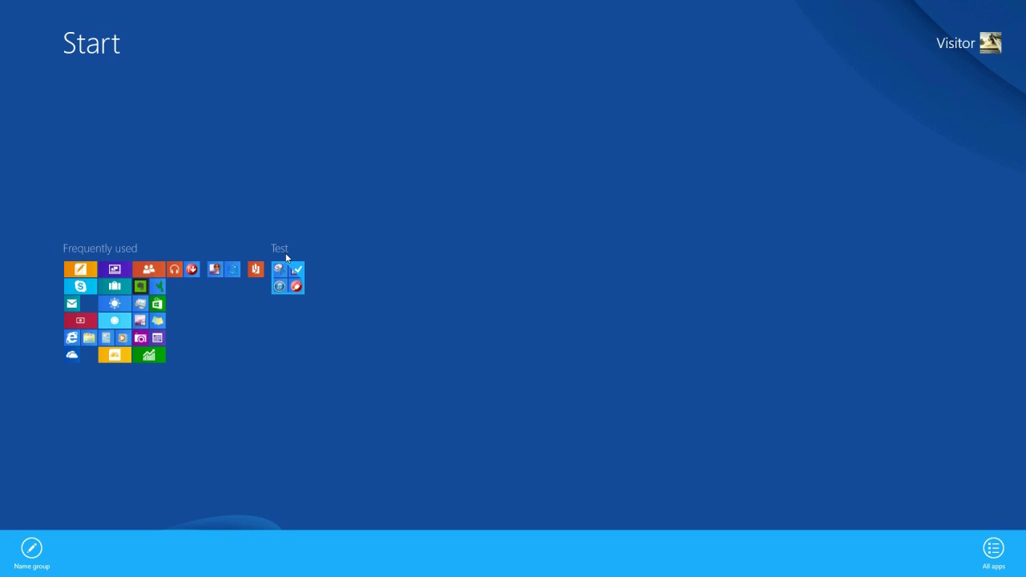
{"action": "left_click", "coordinate": [46, 567]}
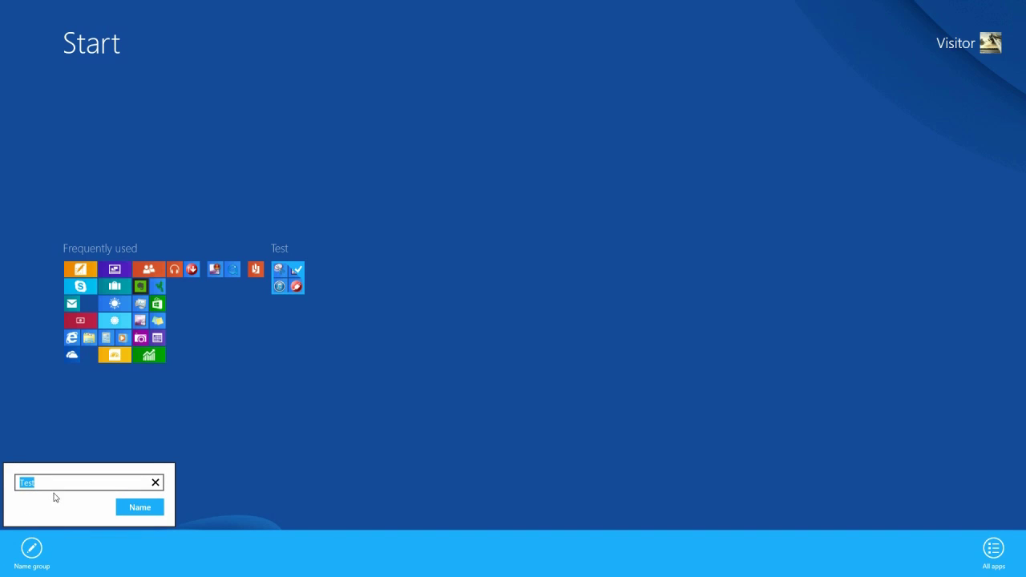
{"action": "key", "text": "BackSpace"}
{"action": "left_click", "coordinate": [138, 508]}
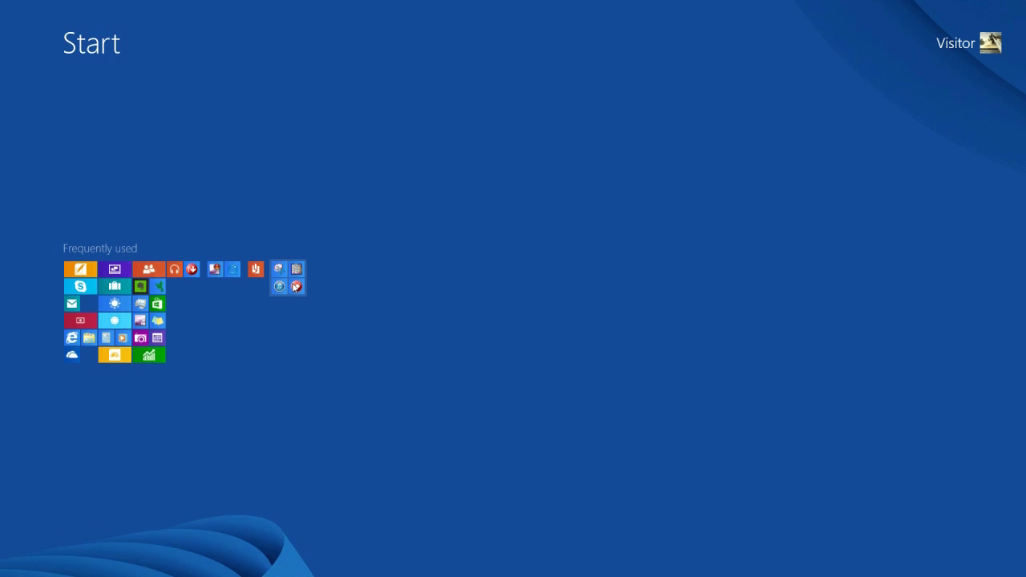
{"action": "left_click", "coordinate": [104, 291]}
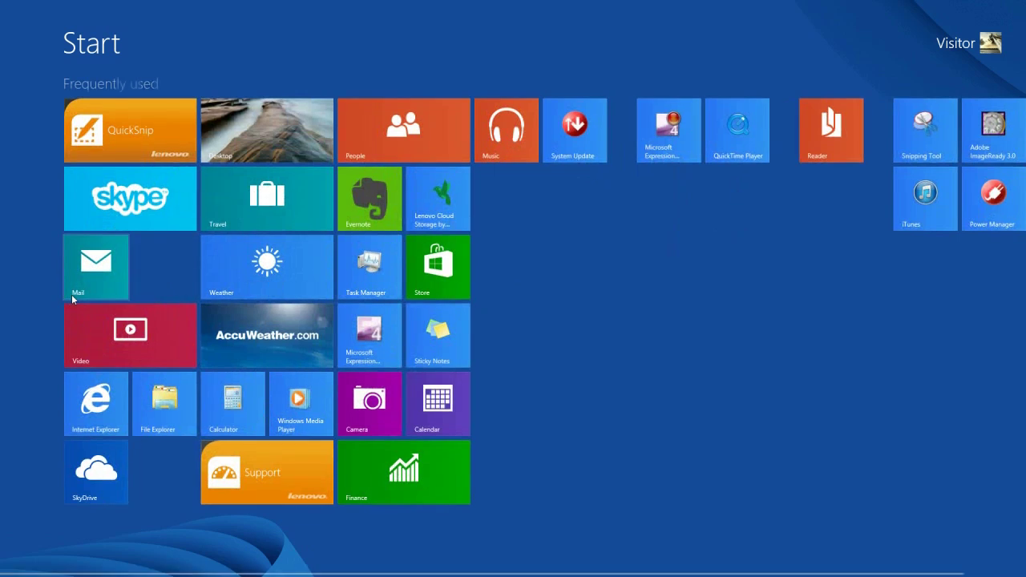